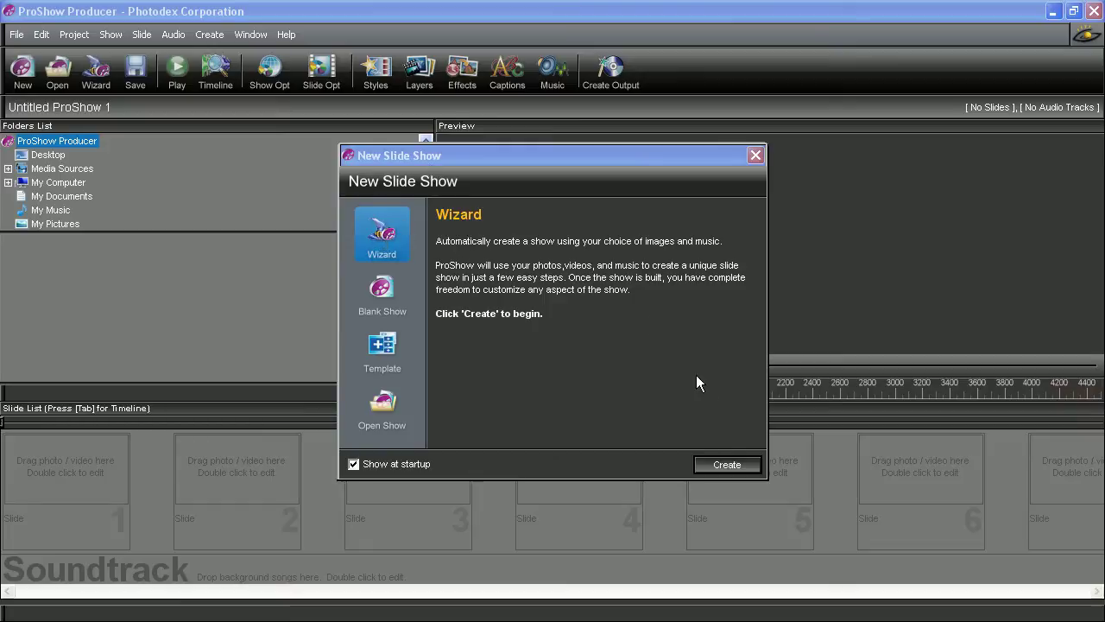
- Dismiss the New Slide Show startup dialog to reach the empty untitled show
click(755, 157)
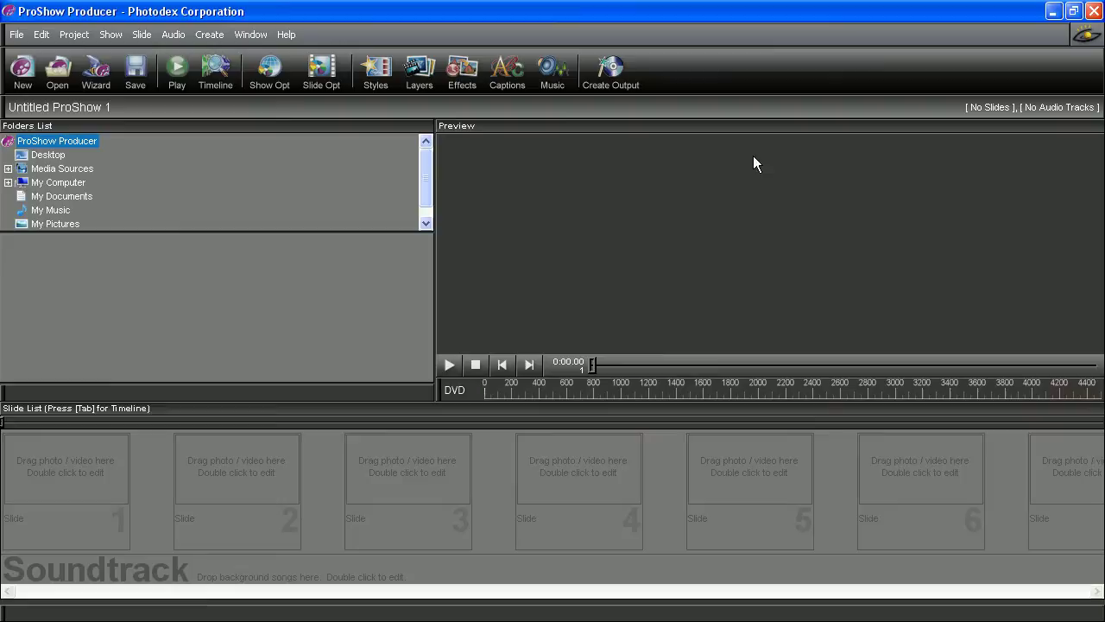
- Start the Wizard and add all 11 Birthday folder files: Birthday1–10.jpg and Birthday Candles video
click(96, 75)
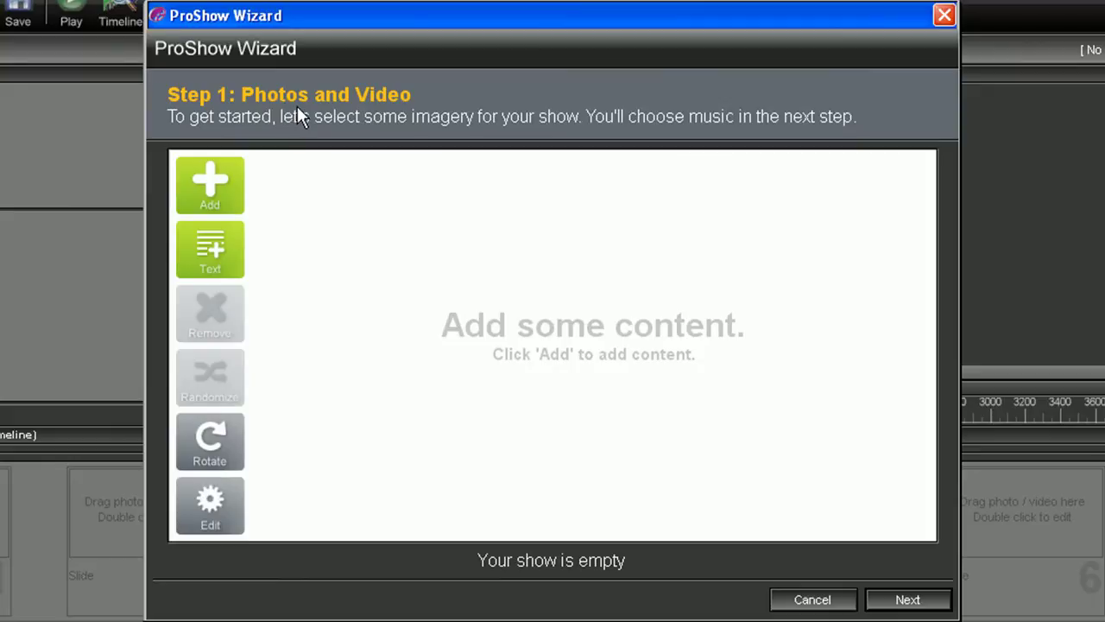
click(212, 188)
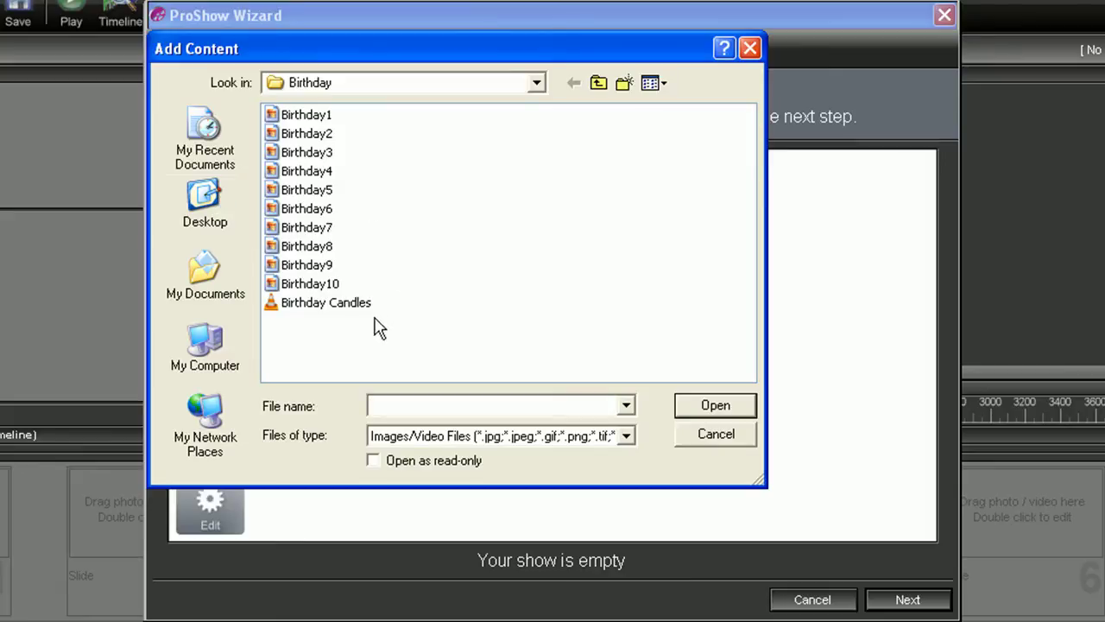
drag(363, 328, 296, 132)
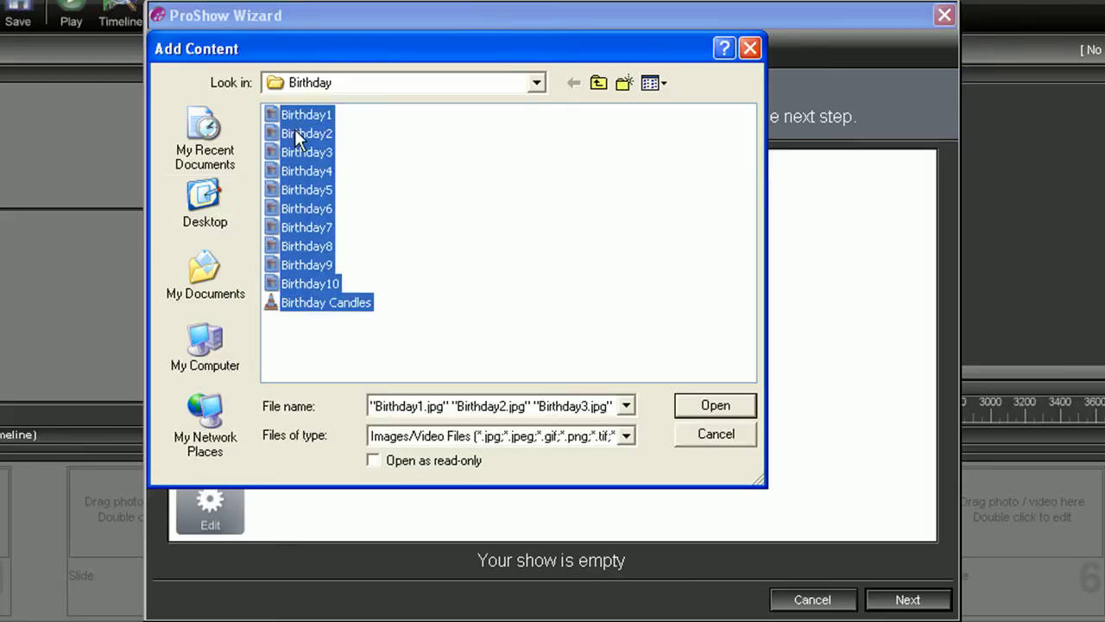
click(713, 405)
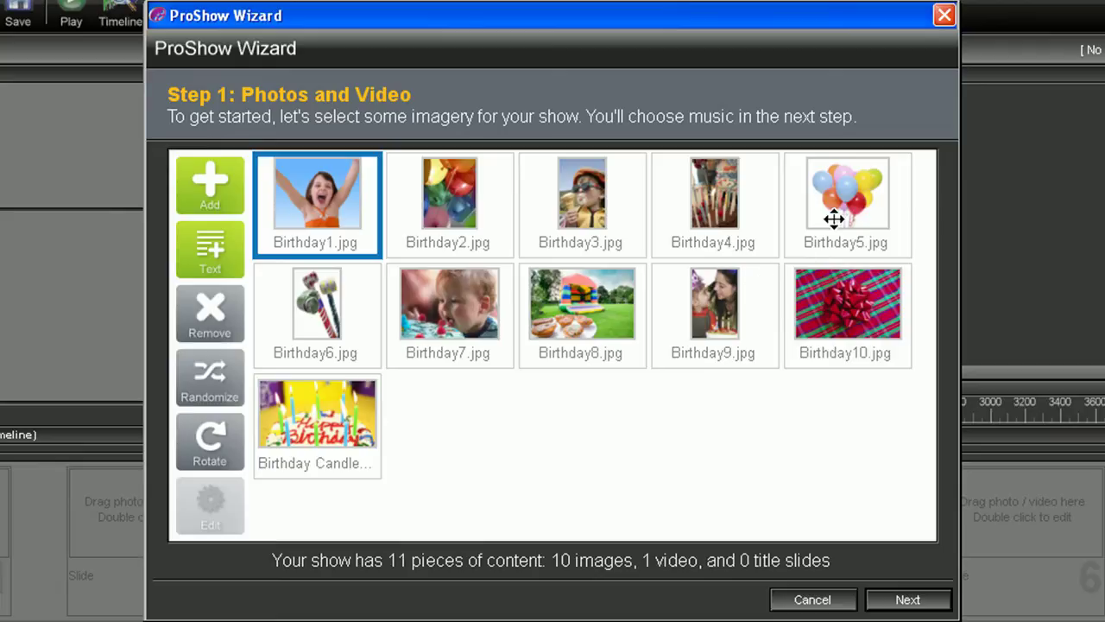
- Move Birthday5.jpg to the third slot, Birthday8.jpg to the fourth, and the Birthday Candles video up
drag(834, 215, 591, 198)
drag(585, 302, 691, 200)
drag(328, 434, 449, 215)
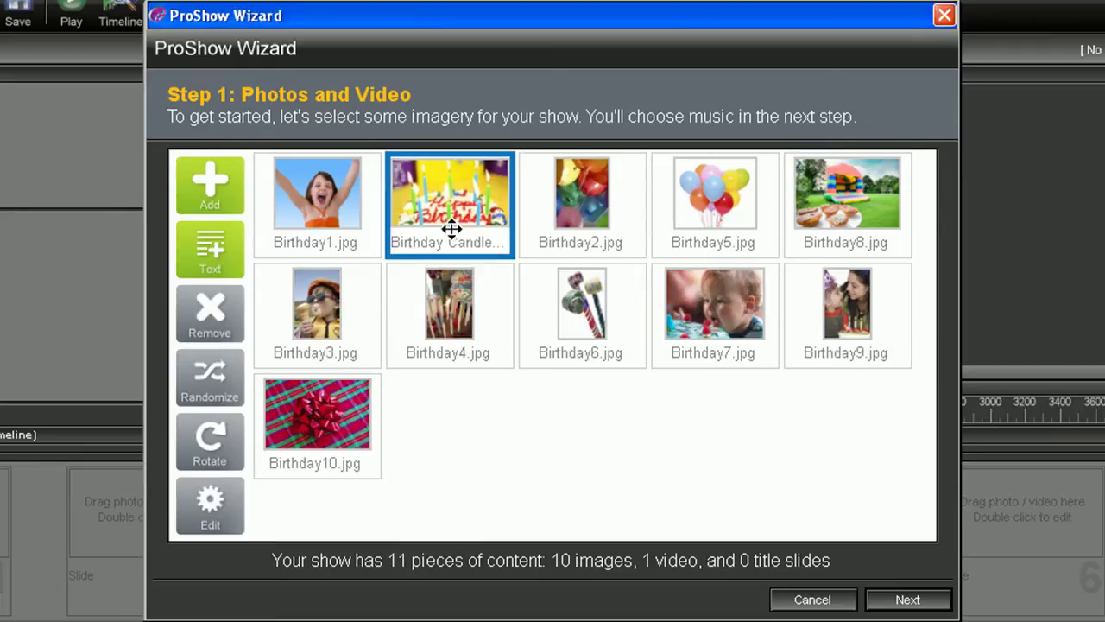
- Add a 'Happy Birthday' title slide at the front, followed by the Birthday Candles video
click(211, 246)
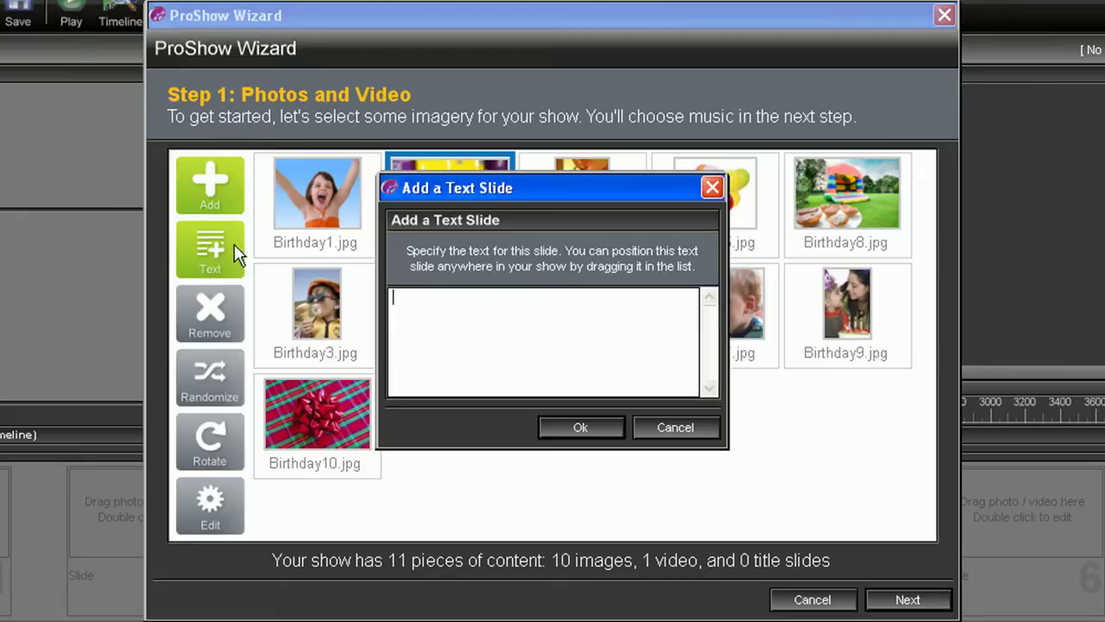
text(Happy Birthday)
click(579, 428)
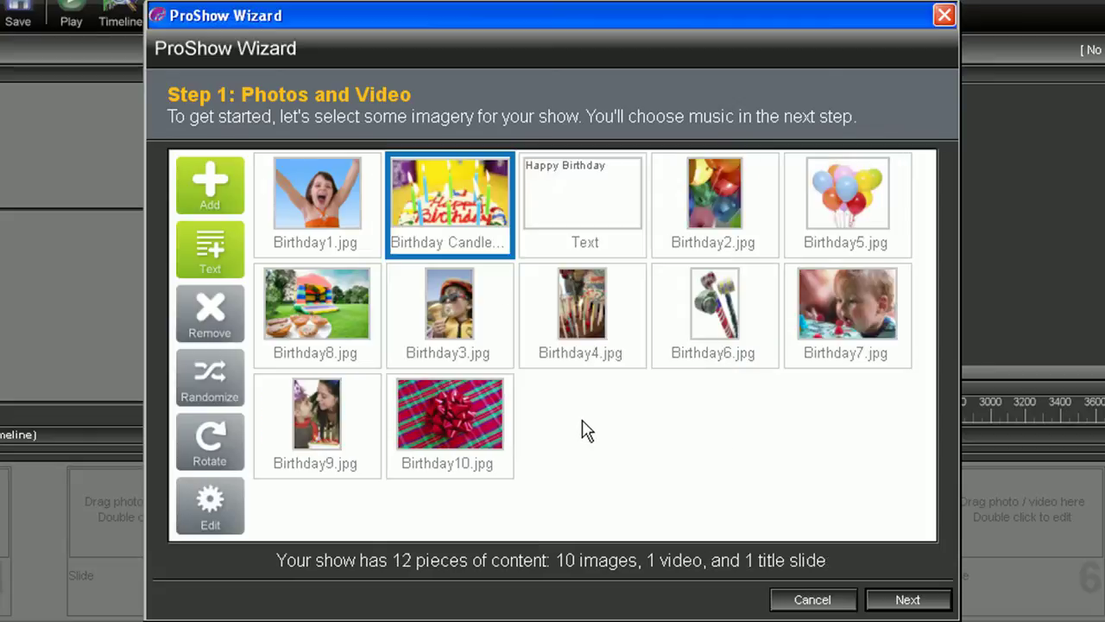
drag(582, 239, 335, 200)
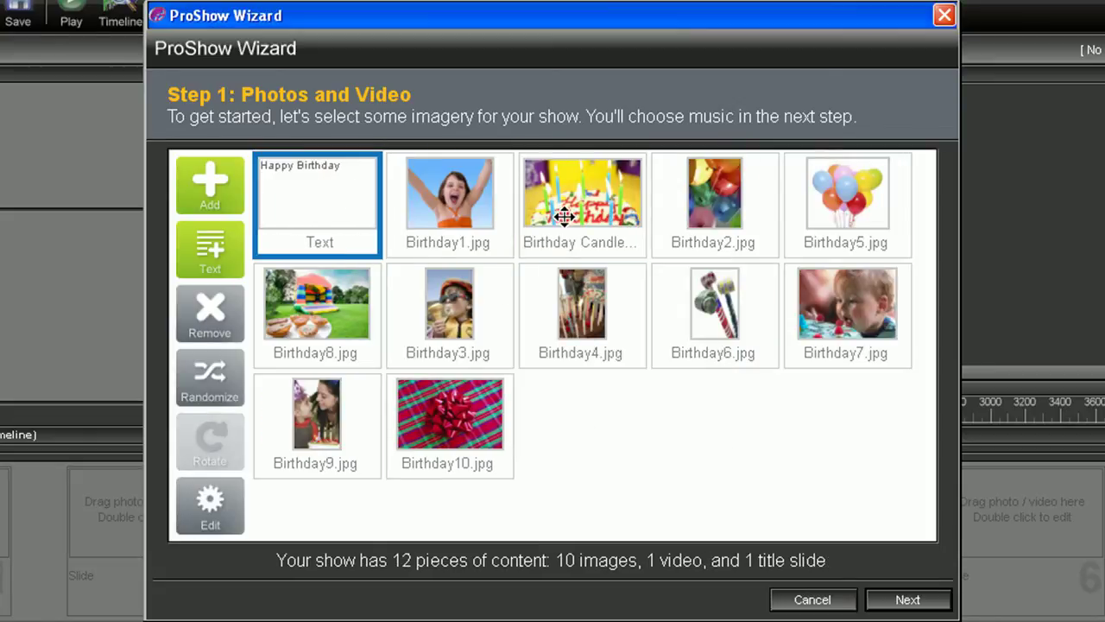
drag(566, 216, 415, 216)
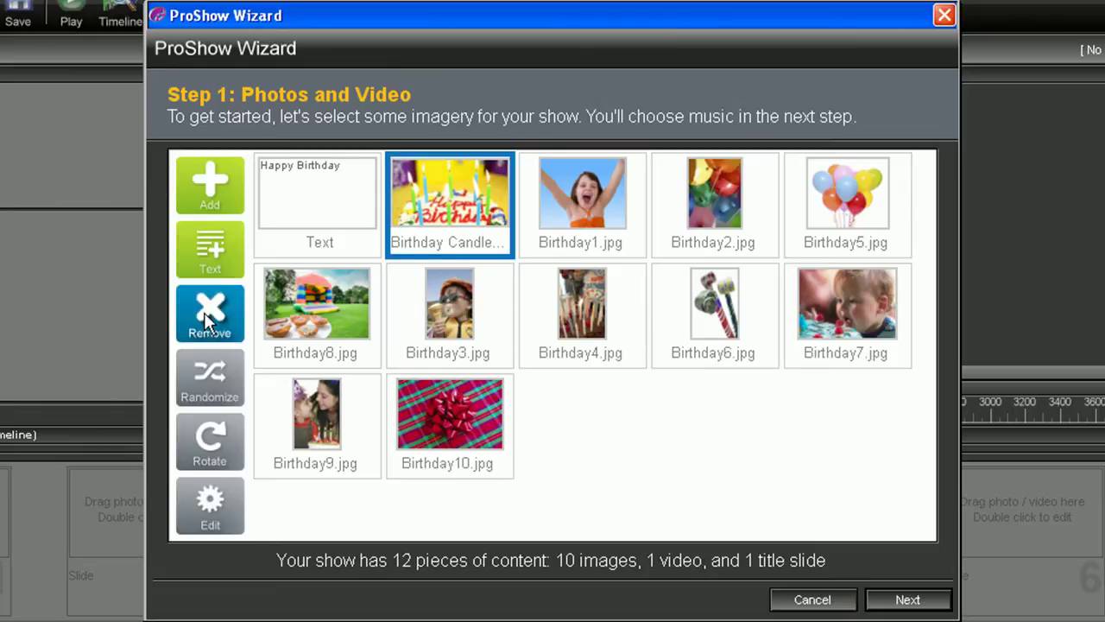
- Randomize the slide order four times
click(206, 384)
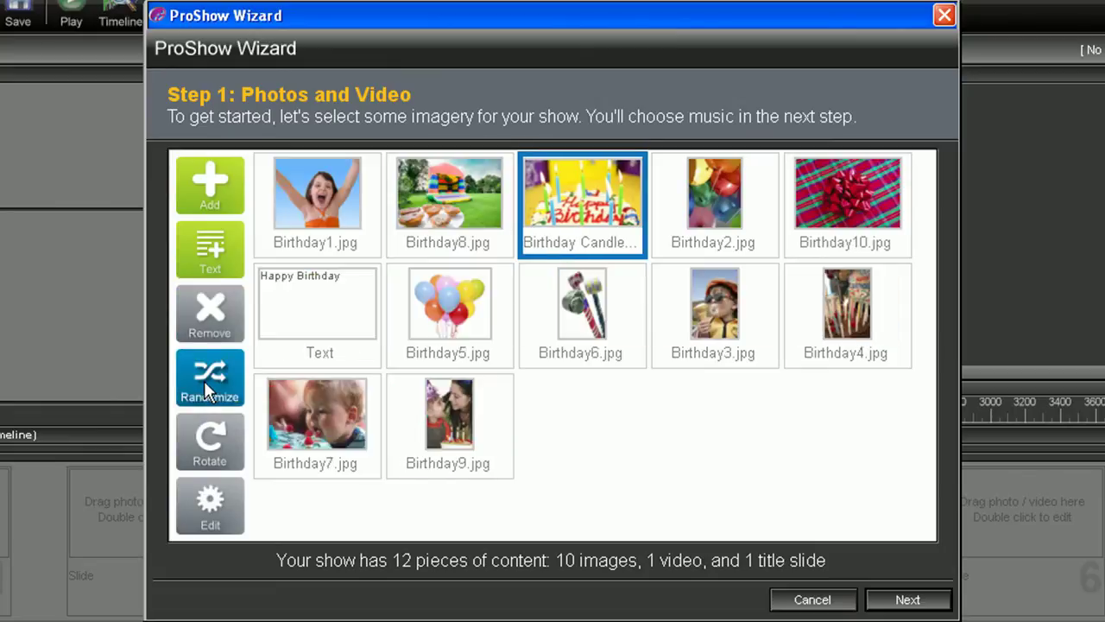
click(203, 381)
click(204, 379)
click(206, 377)
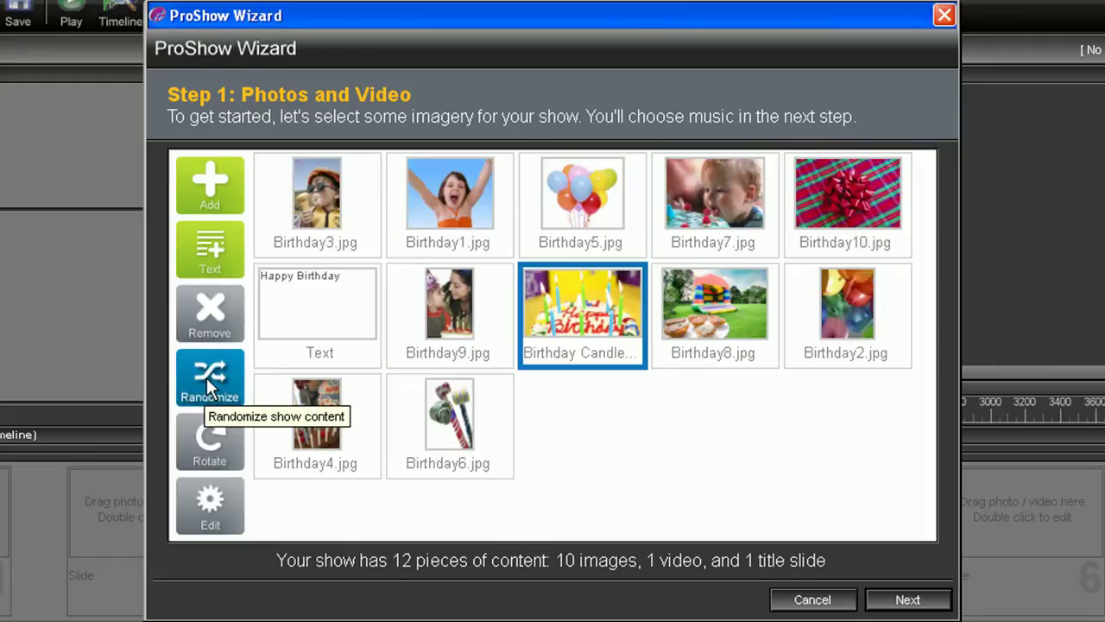
- Rotate Birthday3.jpg through quarter turns until it is upright again
click(312, 226)
double_click(210, 443)
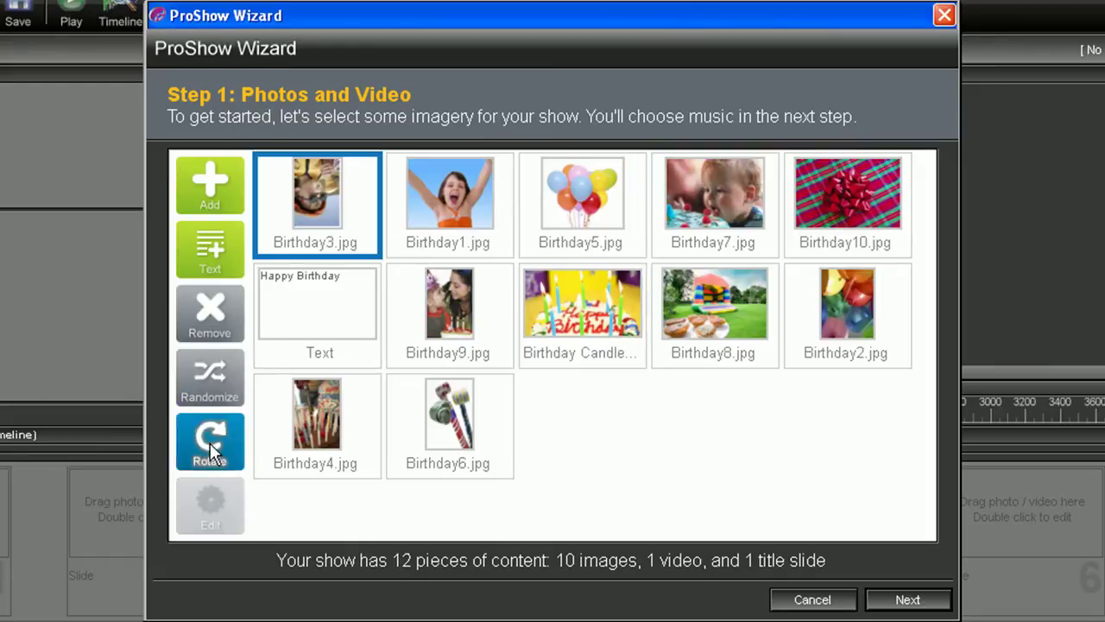
click(208, 442)
click(208, 442)
- Change the title slide's text to 'Happy Birthday!'
click(315, 333)
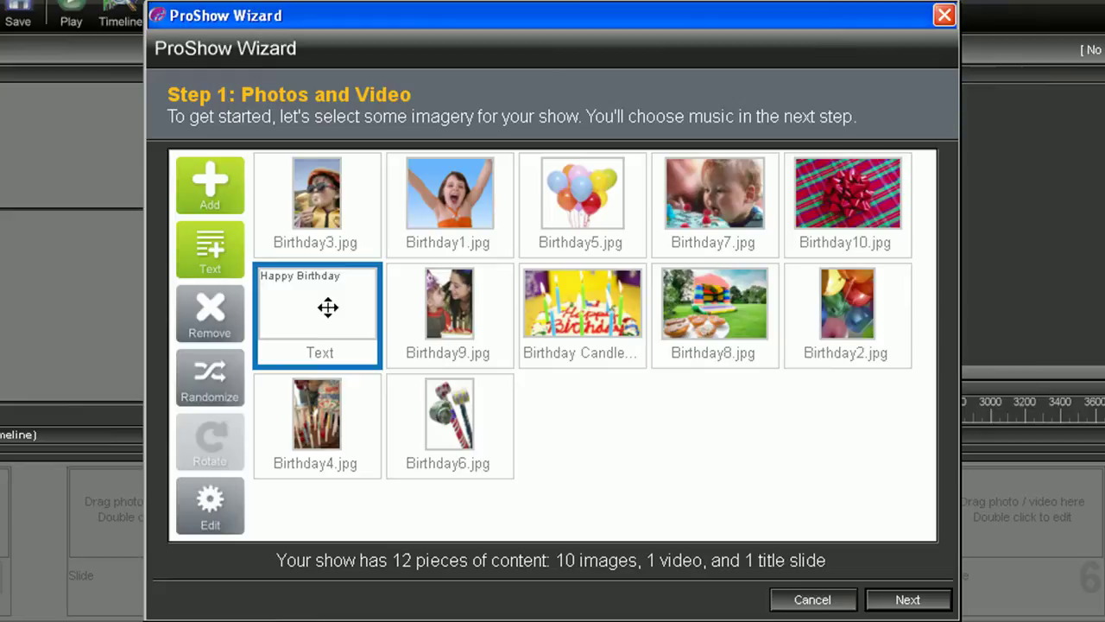
click(209, 505)
click(500, 306)
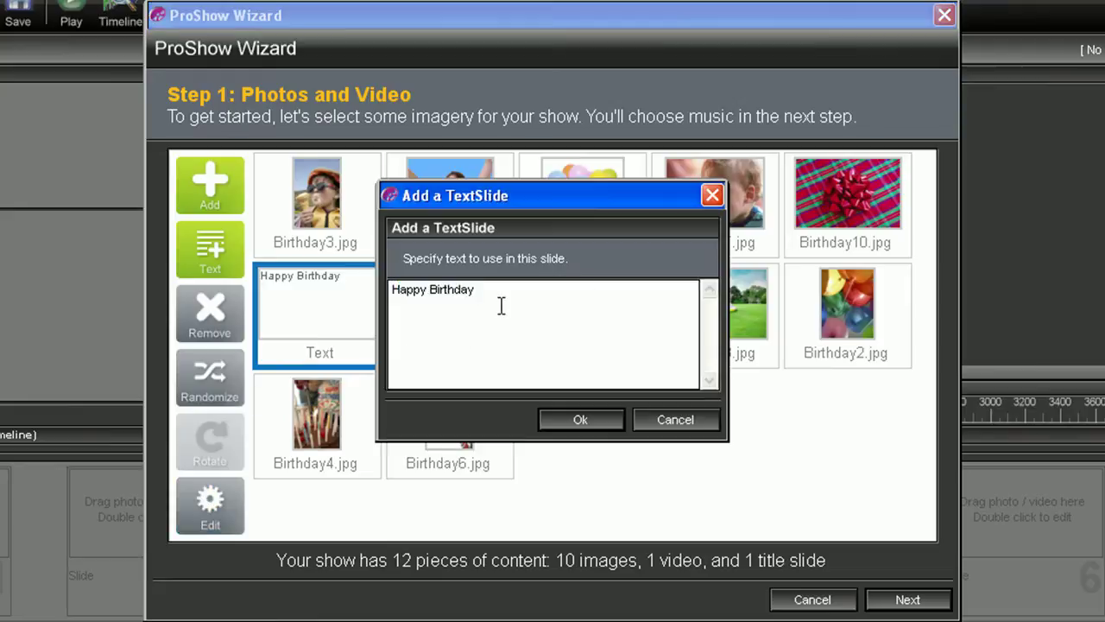
click(582, 421)
- Trim the Birthday Candles video to start at 2.557 s and end around 9.1 s
click(580, 313)
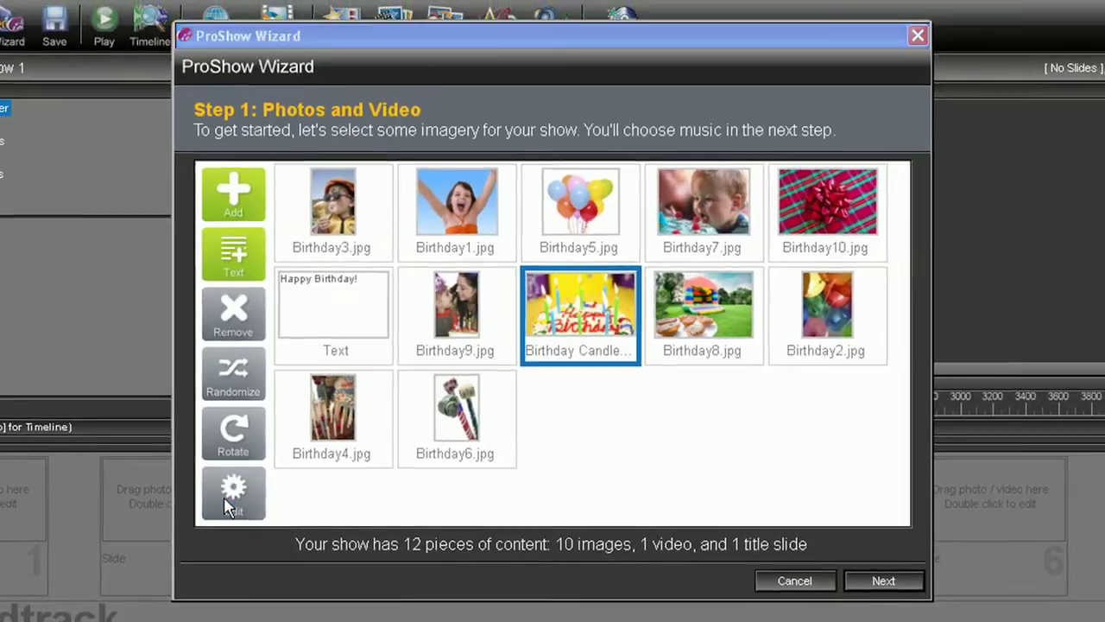
click(226, 494)
drag(89, 390, 275, 390)
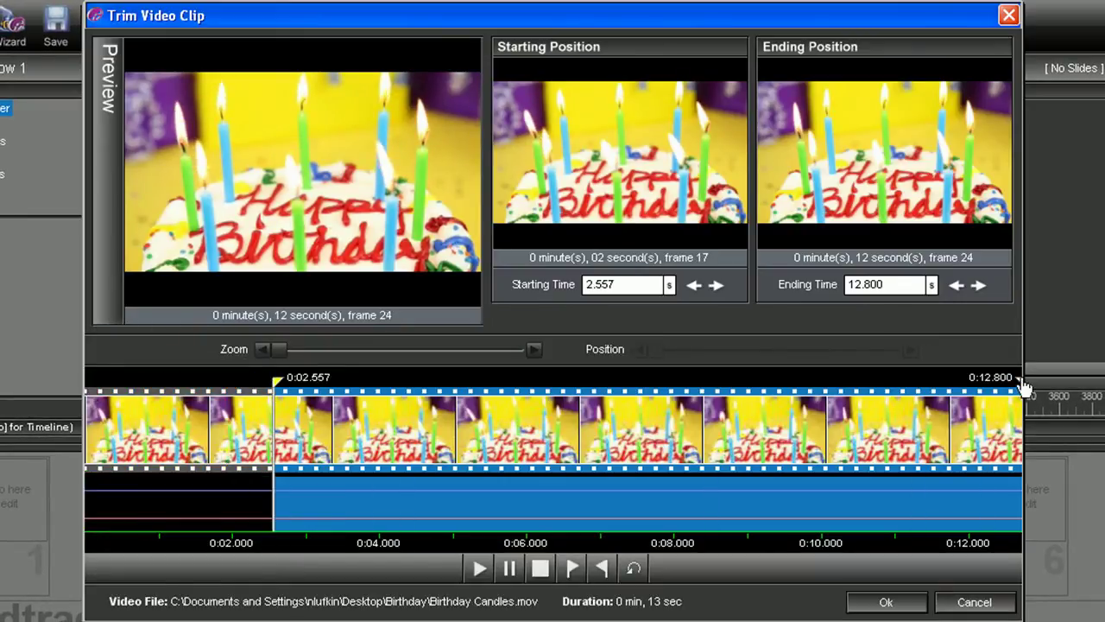
drag(1023, 380, 749, 380)
click(883, 601)
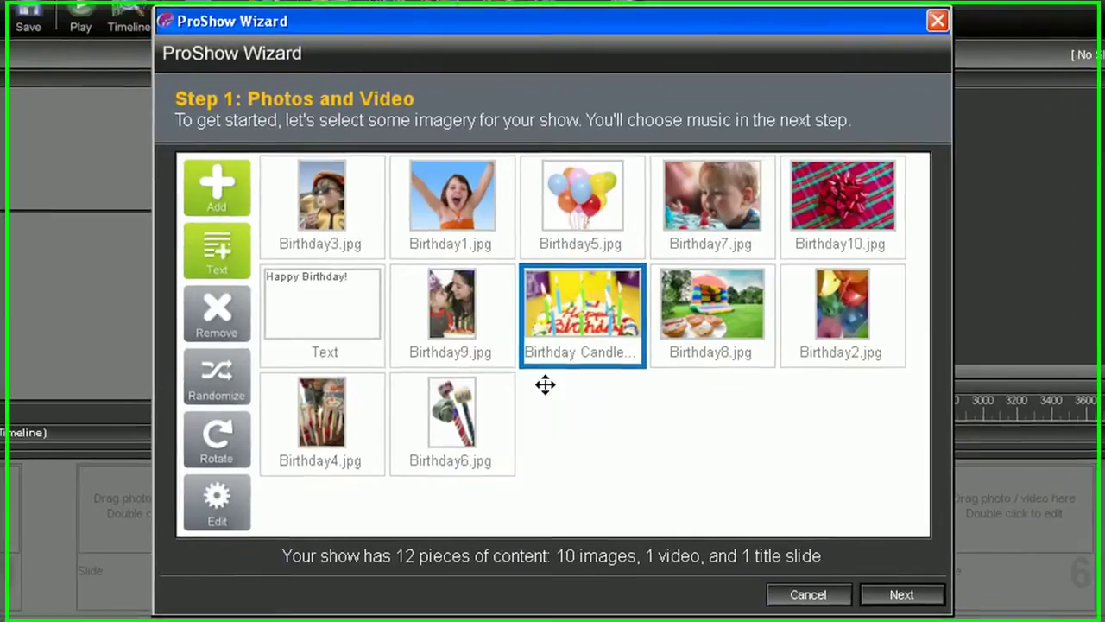
- Put the title slide first and the Birthday Candles video second, then advance to Music
drag(582, 315, 321, 214)
drag(445, 308, 350, 253)
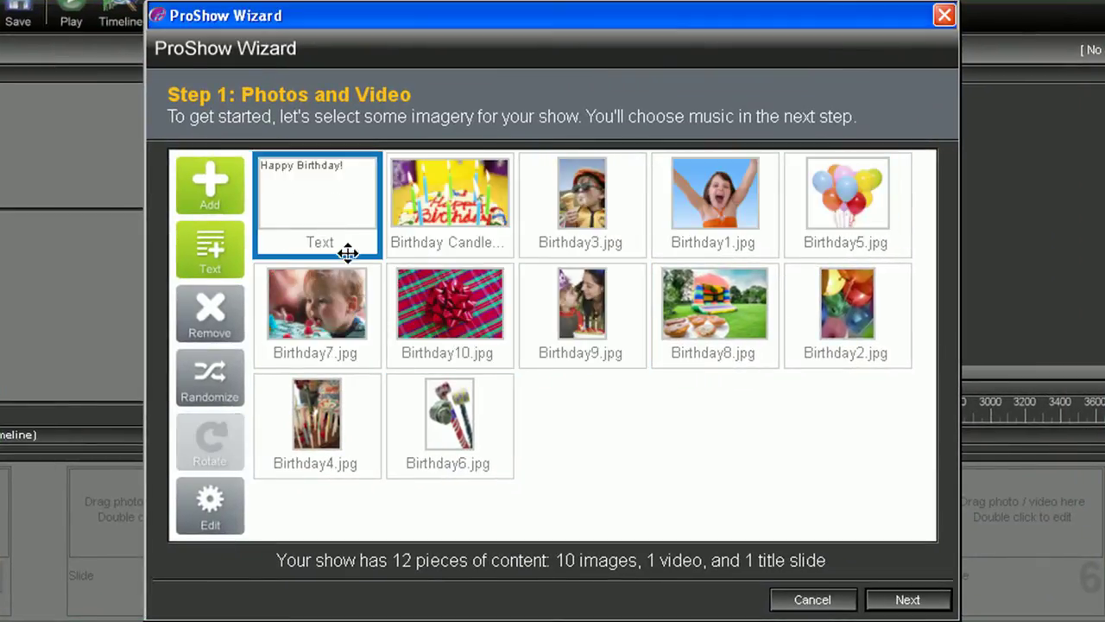
click(907, 599)
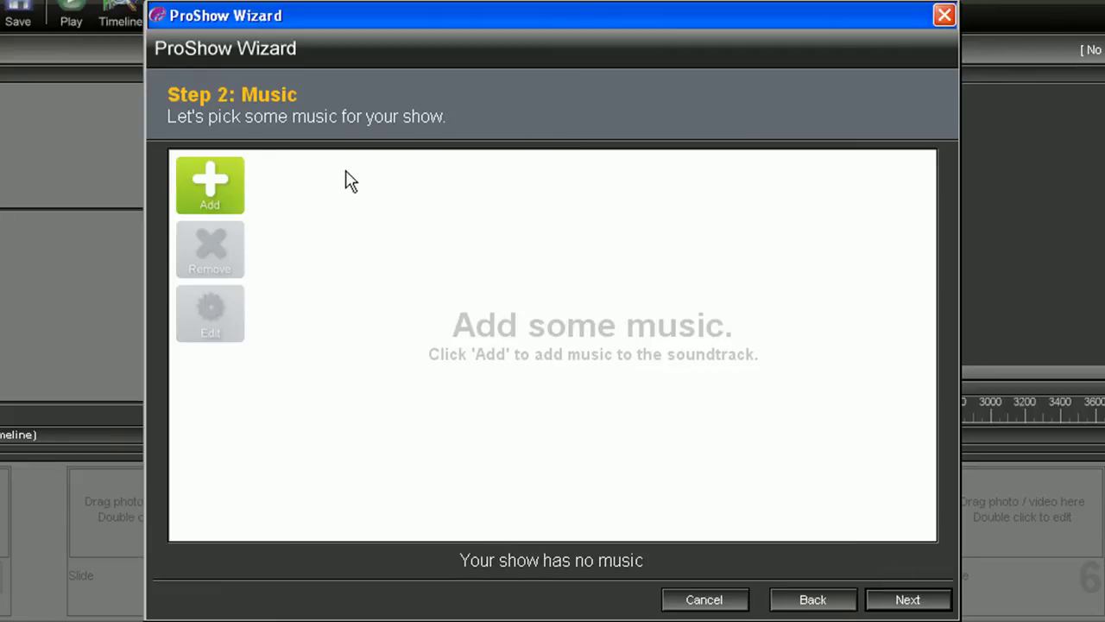
- Add Birthday Music.wav and trim it to start at 7.773 s and end at 54.196 s
click(221, 183)
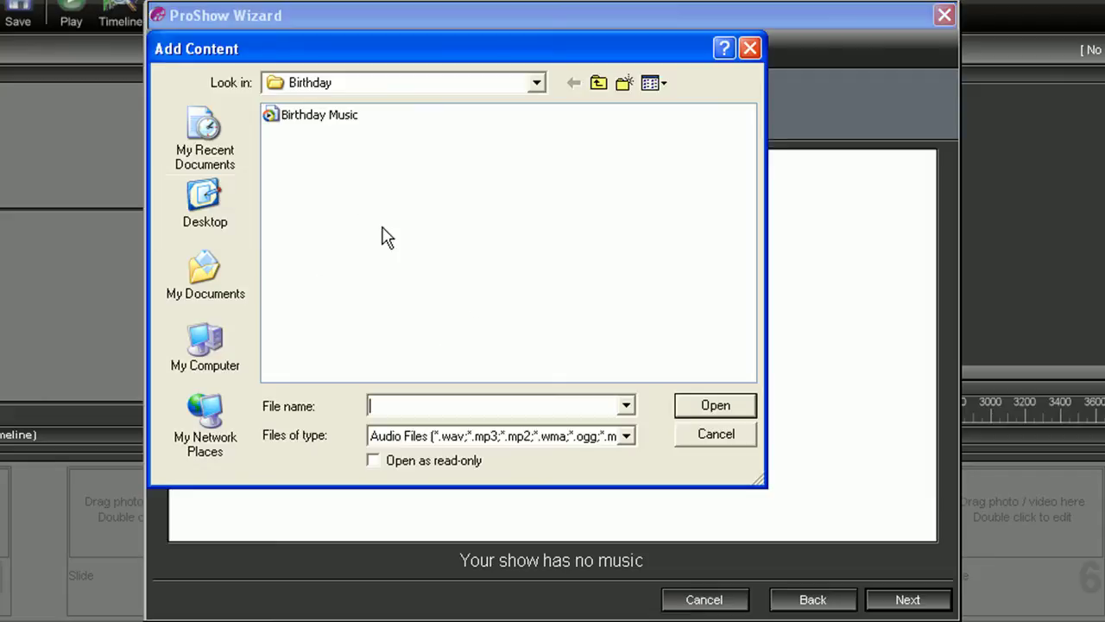
double_click(314, 116)
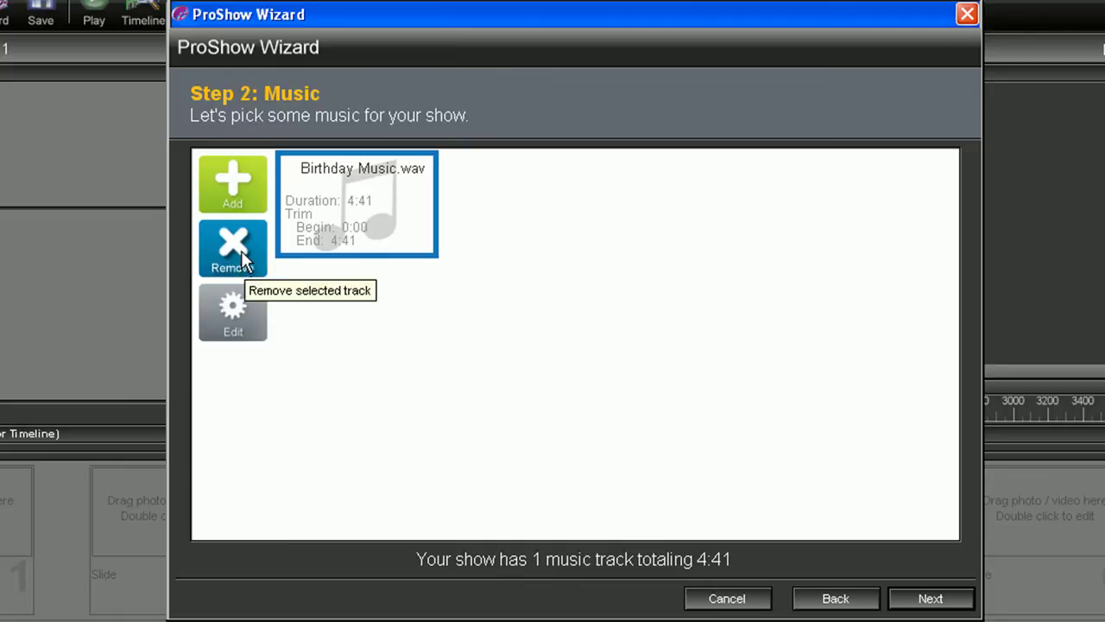
click(229, 323)
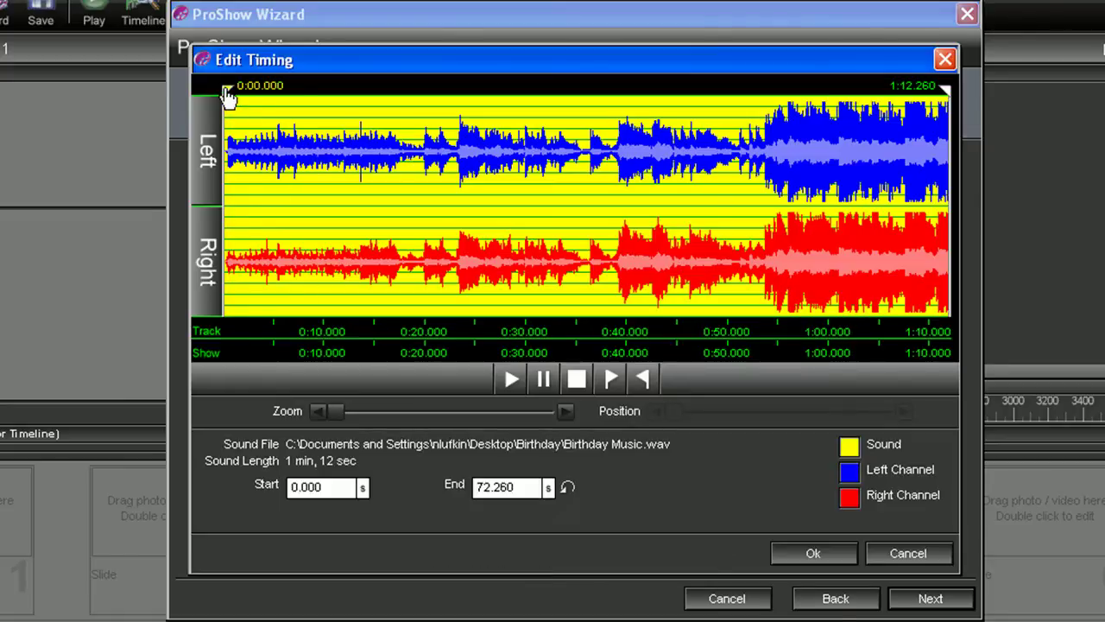
drag(227, 95, 303, 97)
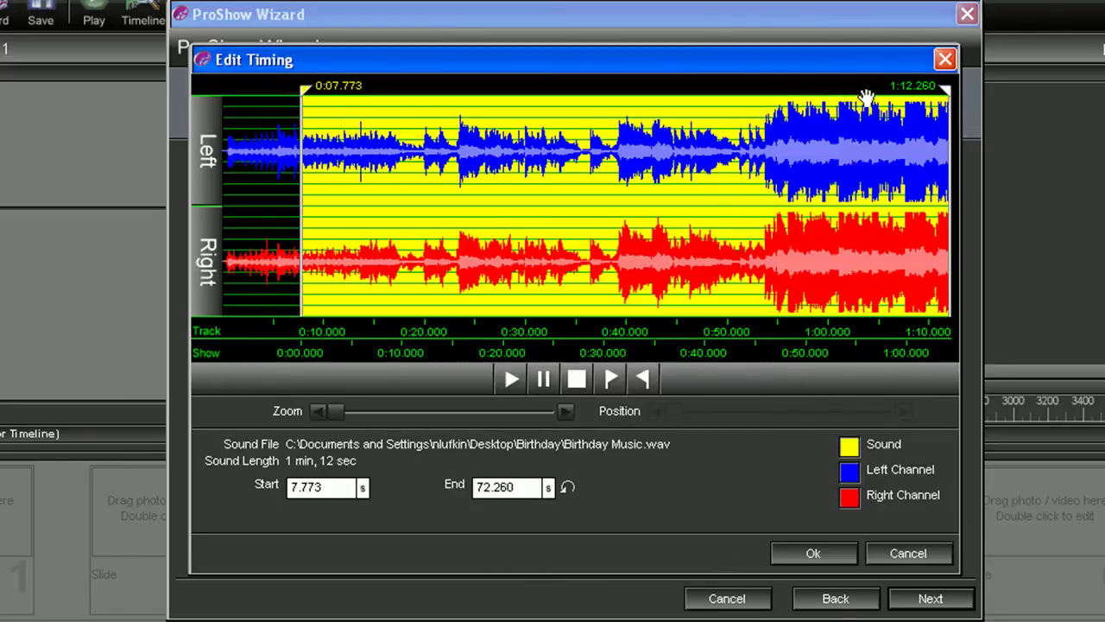
drag(947, 93, 765, 100)
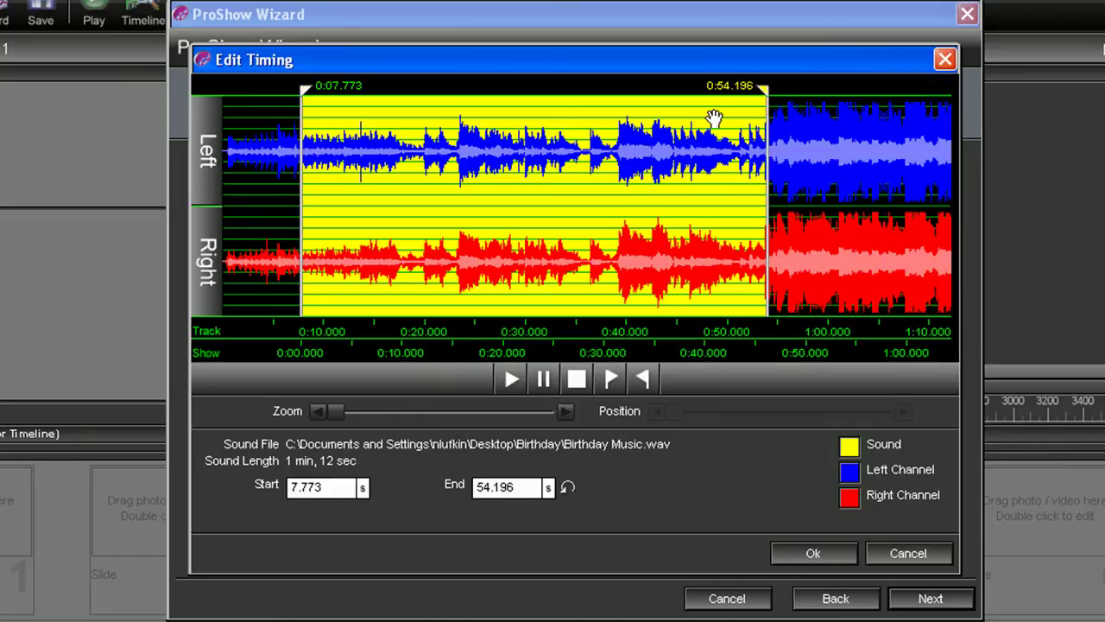
click(807, 557)
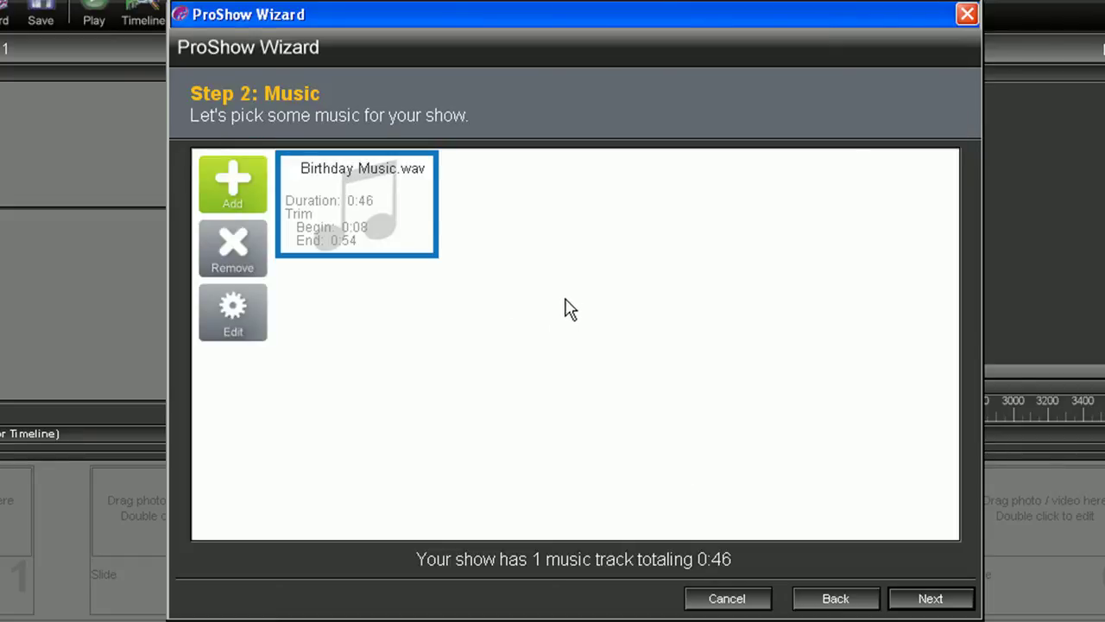
- Browse the theme list, keep the Birthday theme (16 slide styles, 18 transitions), and advance
click(930, 602)
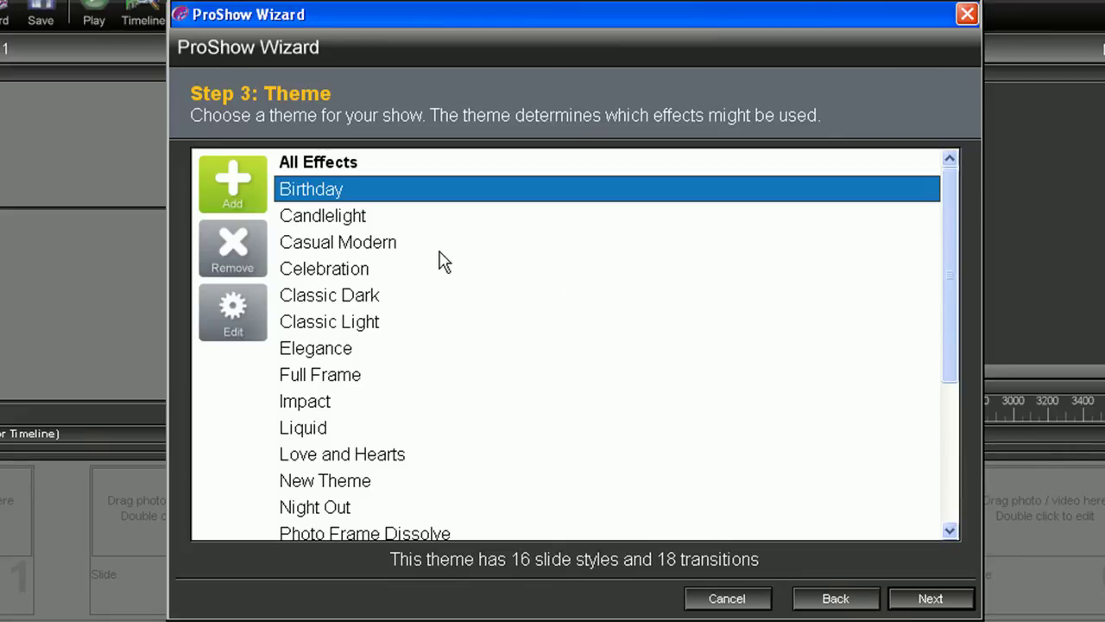
drag(950, 206, 932, 178)
drag(365, 222, 276, 190)
click(923, 599)
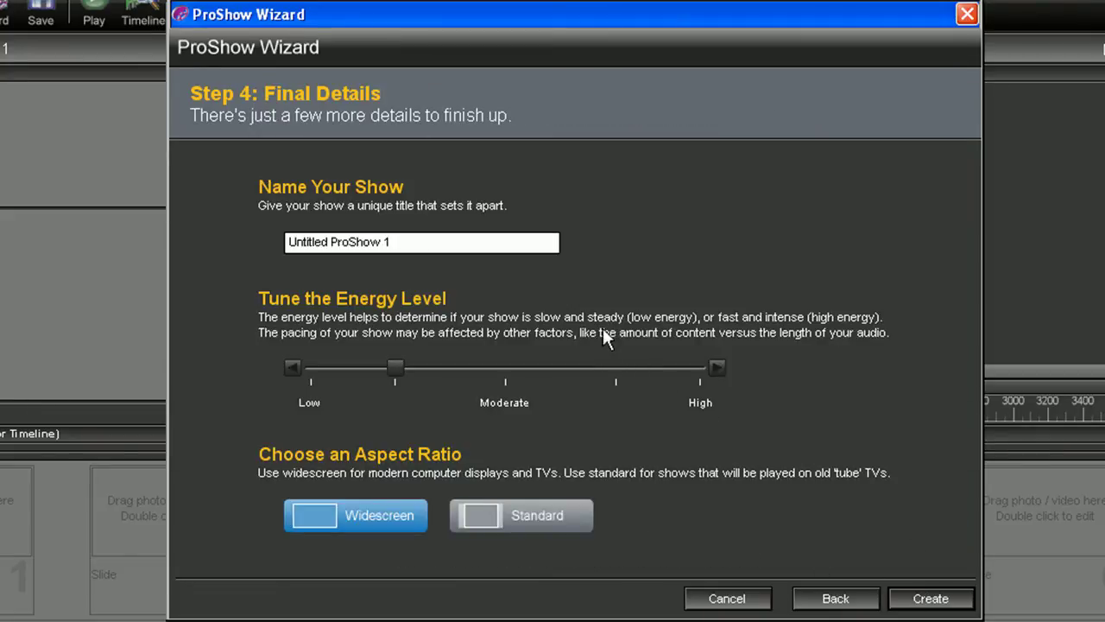
- Name the show 'Birthday Show', set energy just above Moderate in Widescreen, and create it
drag(442, 242, 239, 188)
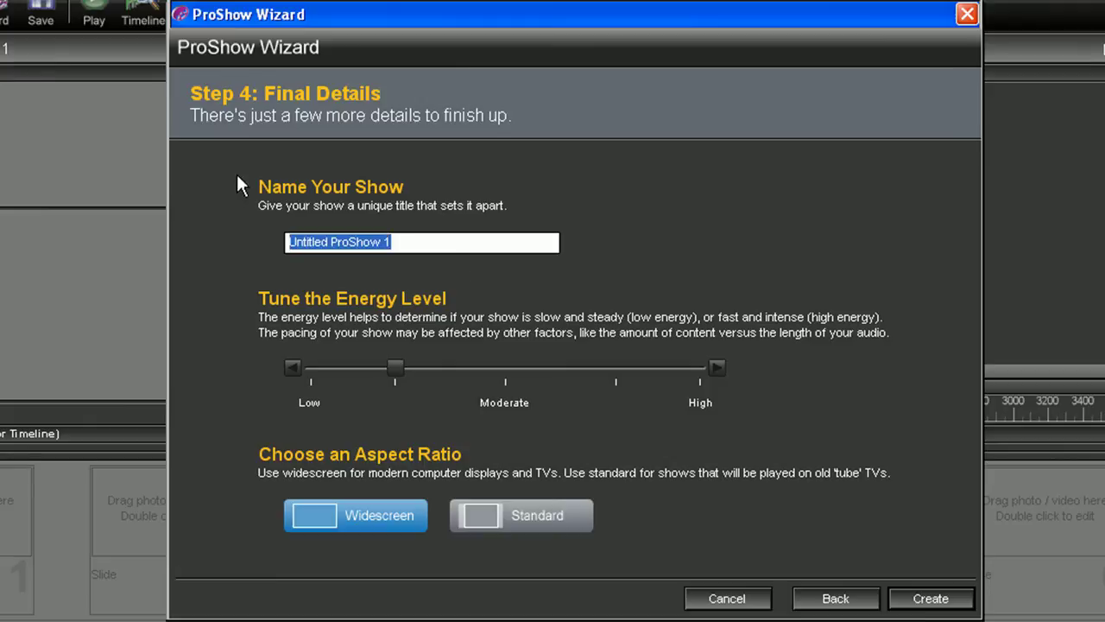
text(Birthd)
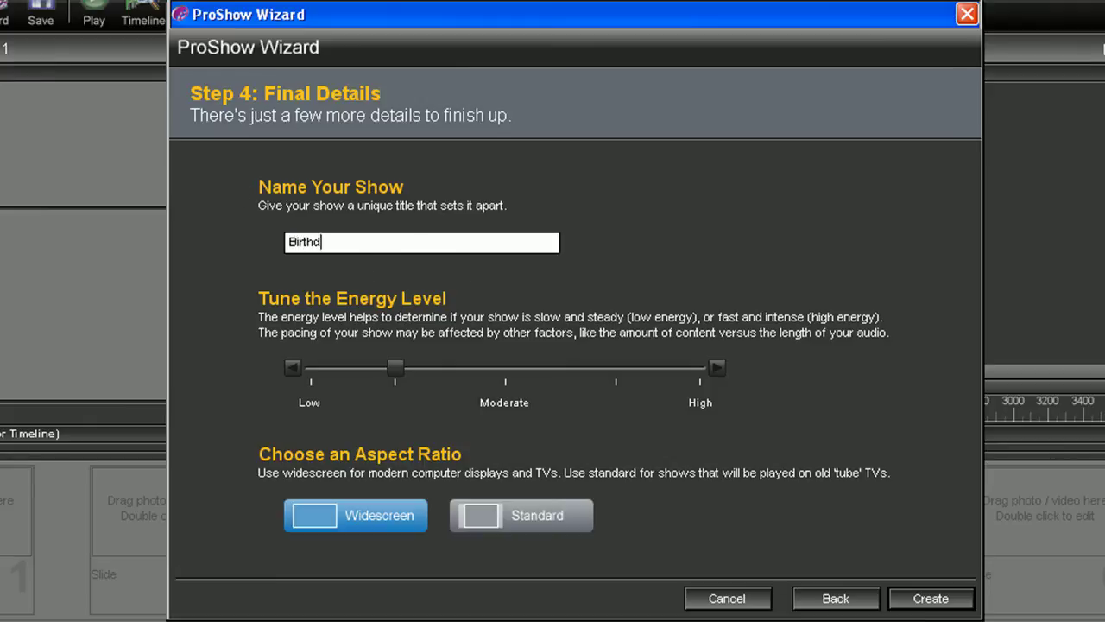
text(ay Show)
drag(640, 356, 552, 361)
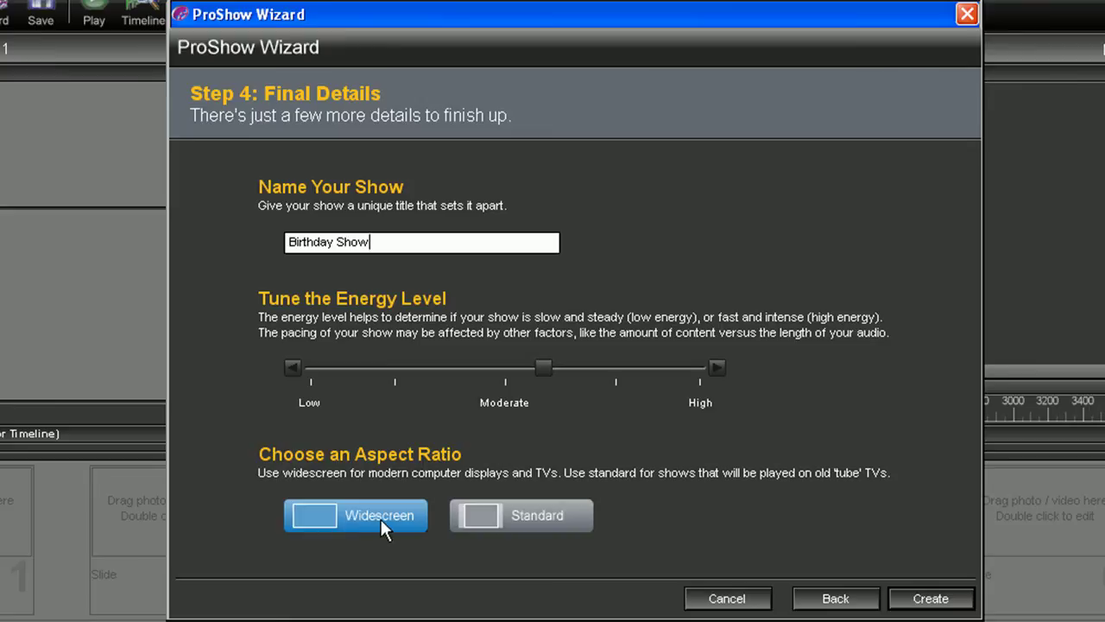
click(929, 597)
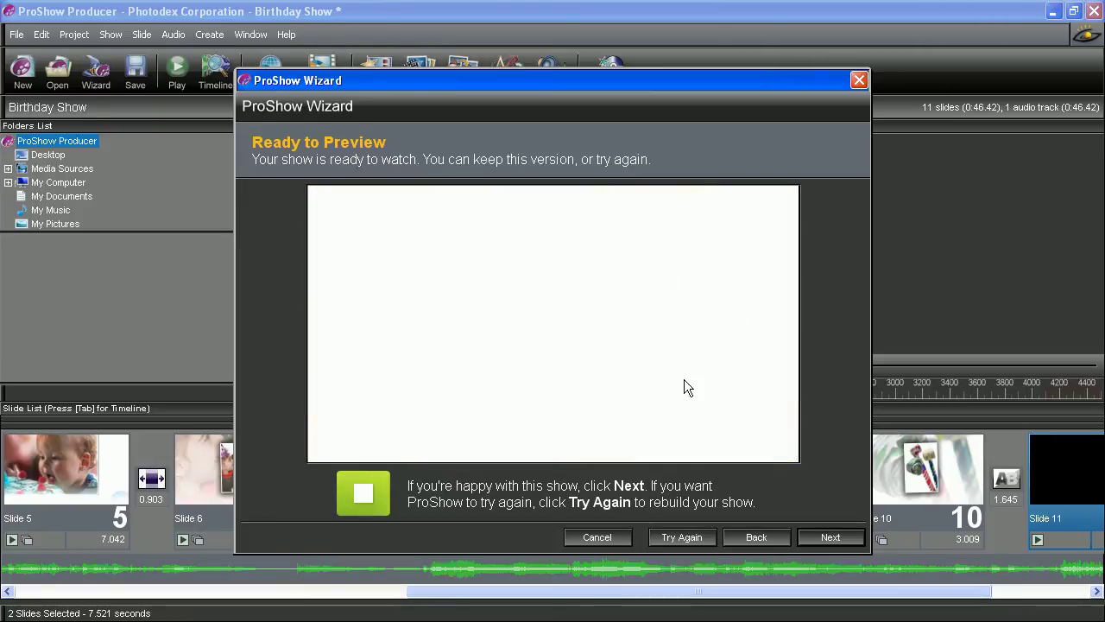
- Rebuild the show once with Try Again, then accept the 0:48.16 version
click(675, 536)
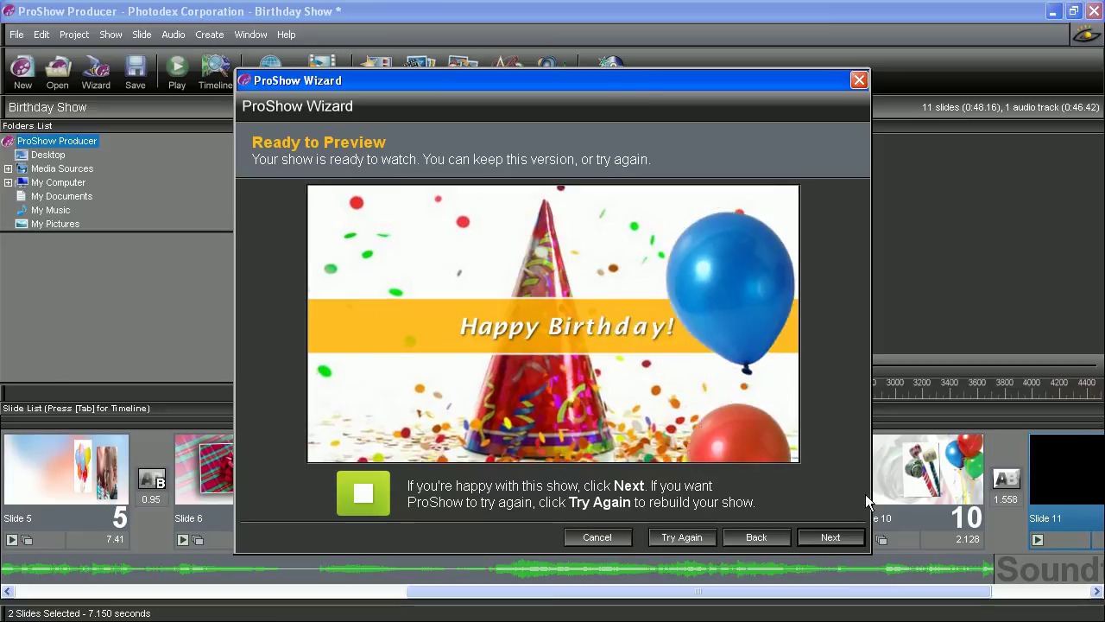
click(826, 537)
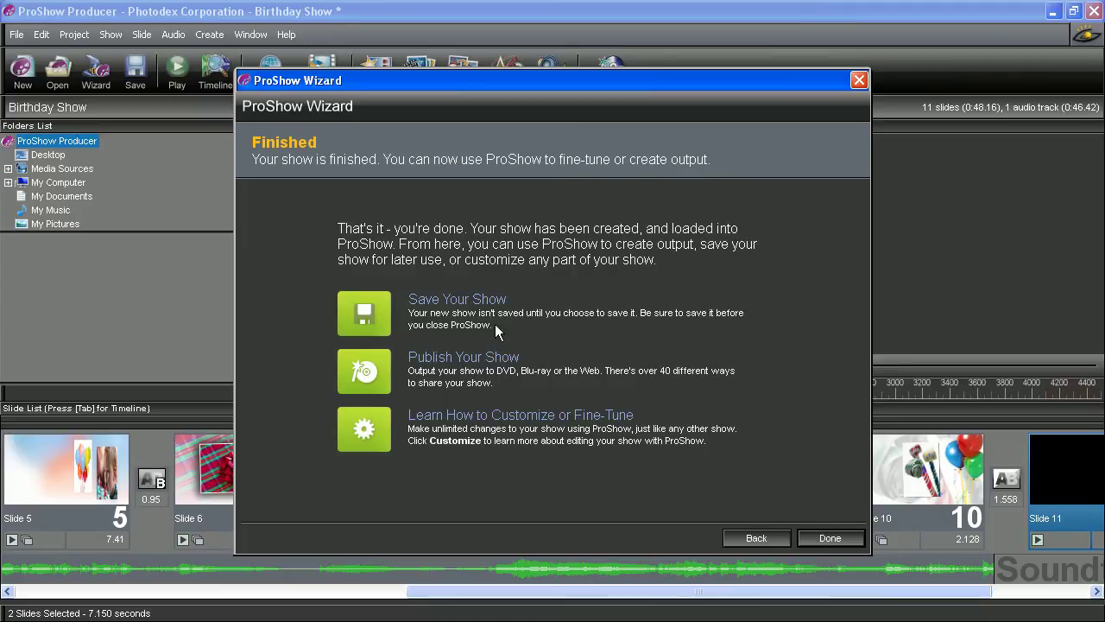
click(480, 361)
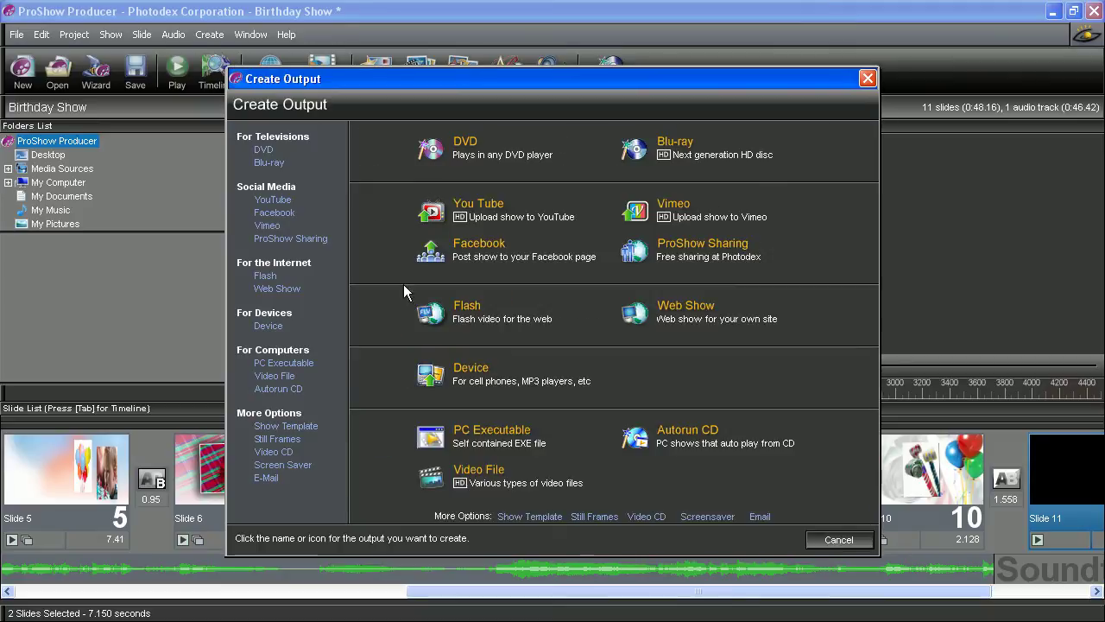
click(868, 79)
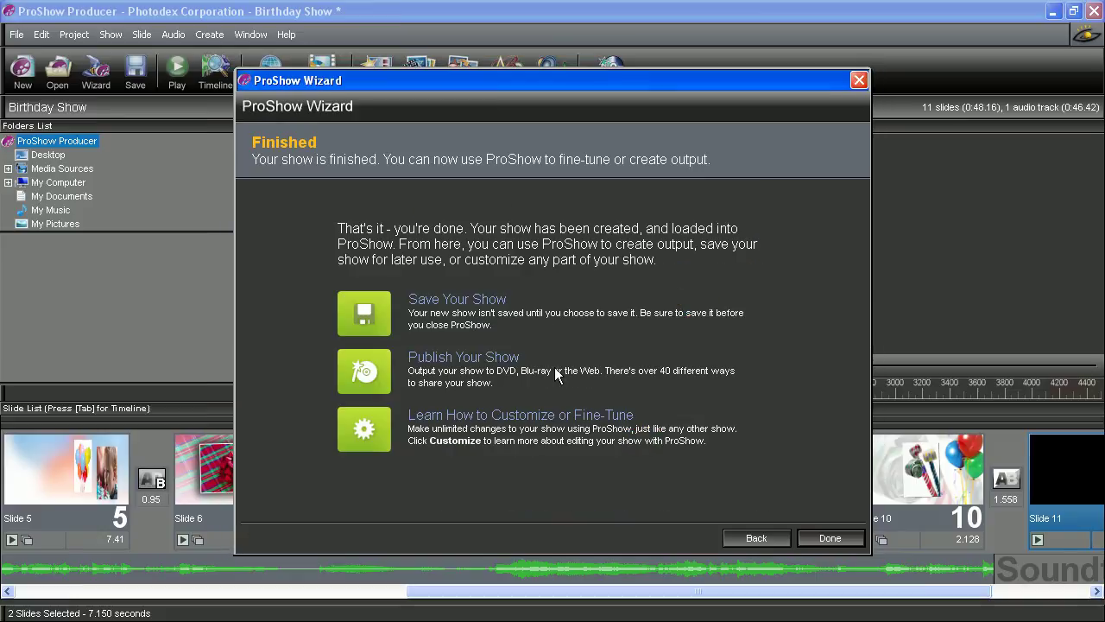
click(506, 417)
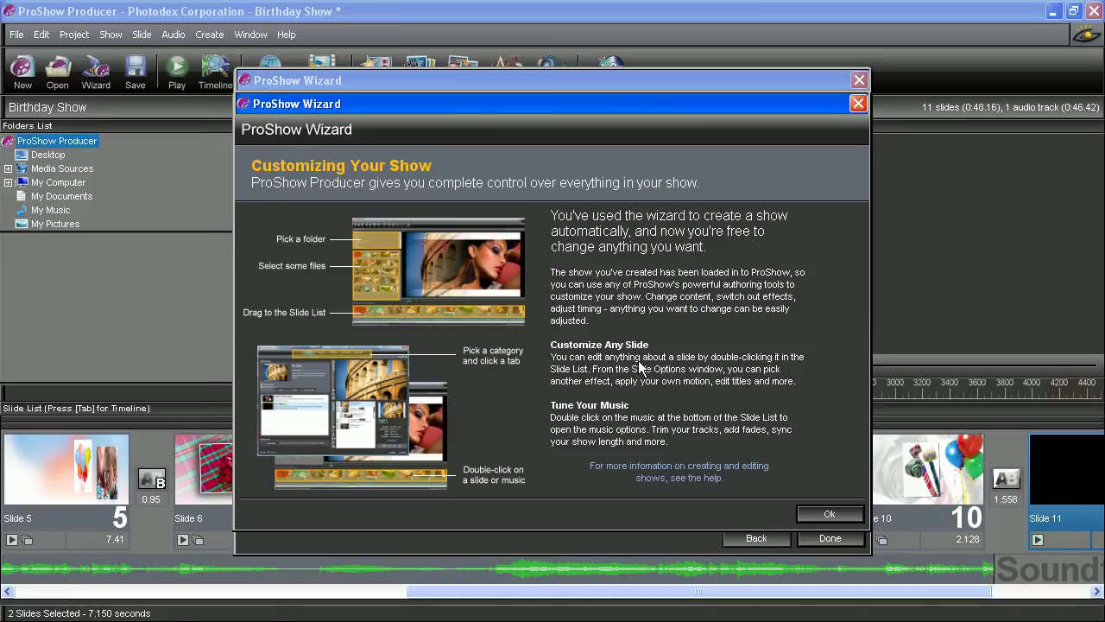
click(823, 513)
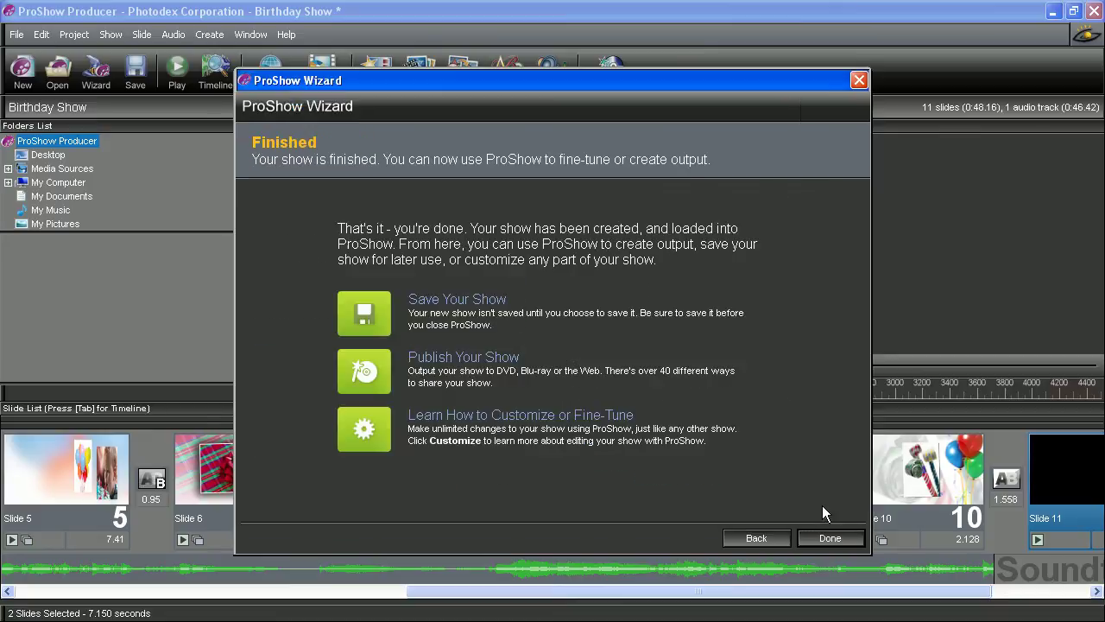
- Exit the wizard, scroll the slide list back to slide 1, and close the slide 1–2 transition chooser unchanged
click(822, 537)
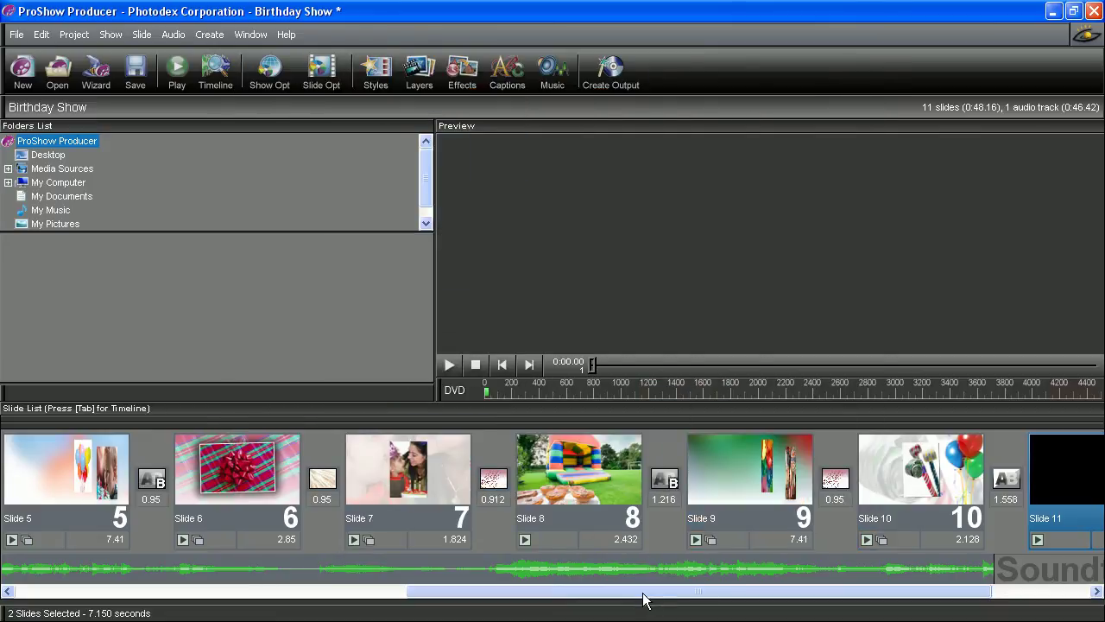
drag(630, 595, 207, 595)
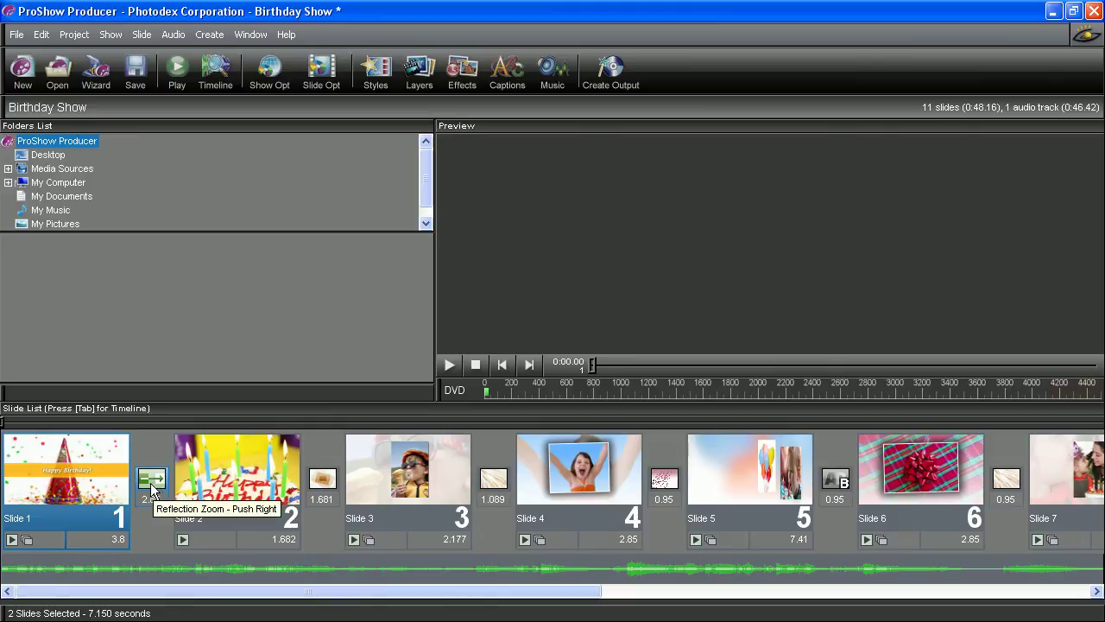
click(149, 489)
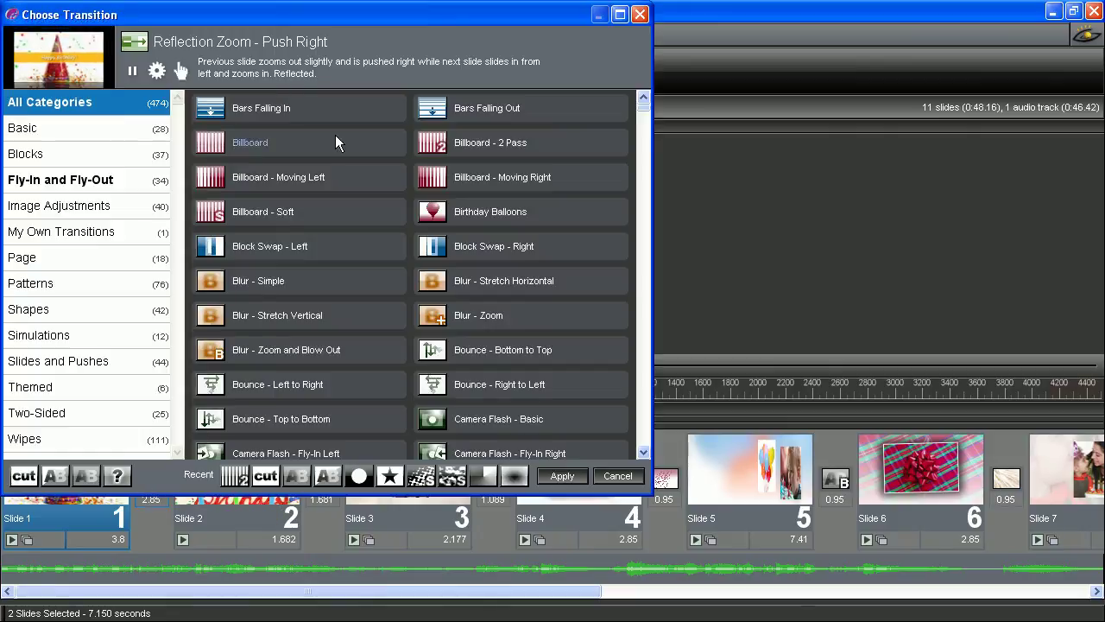
drag(357, 18, 453, 61)
click(739, 57)
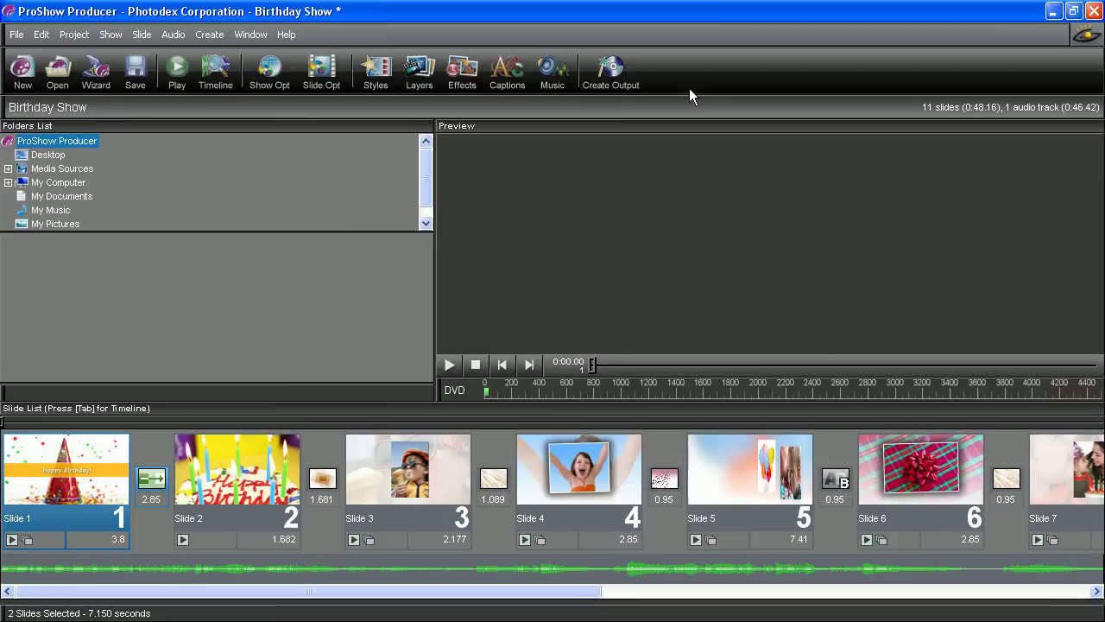